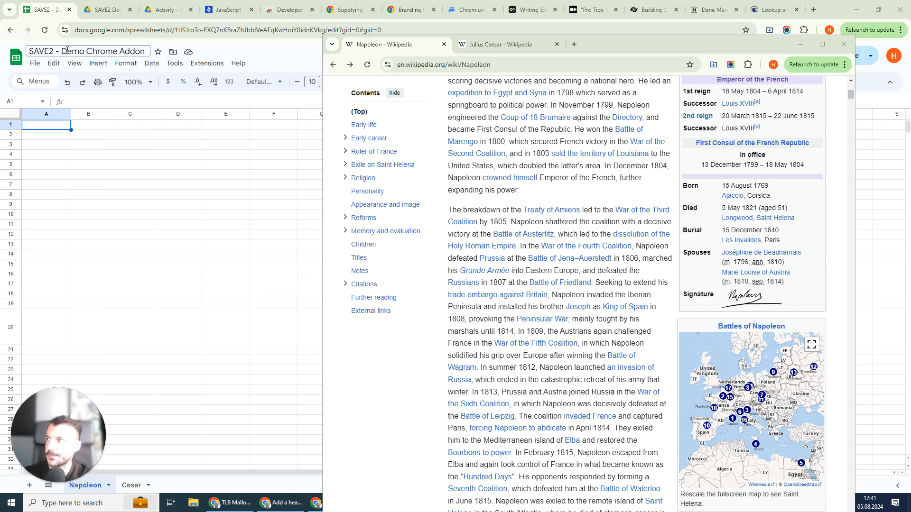
Step: Open the SAVE2 extension and select the "SAVE2 - Demo Chrome Addon" spreadsheet as its Google Sheet
{"action": "scroll", "coordinate": [697, 112], "scroll_direction": "up", "scroll_amount": 7}
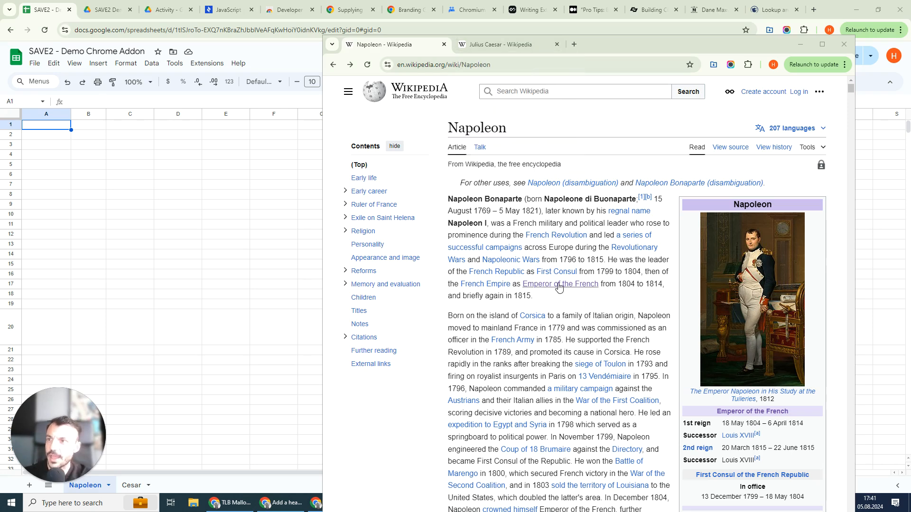
{"action": "mouse_move", "coordinate": [561, 285]}
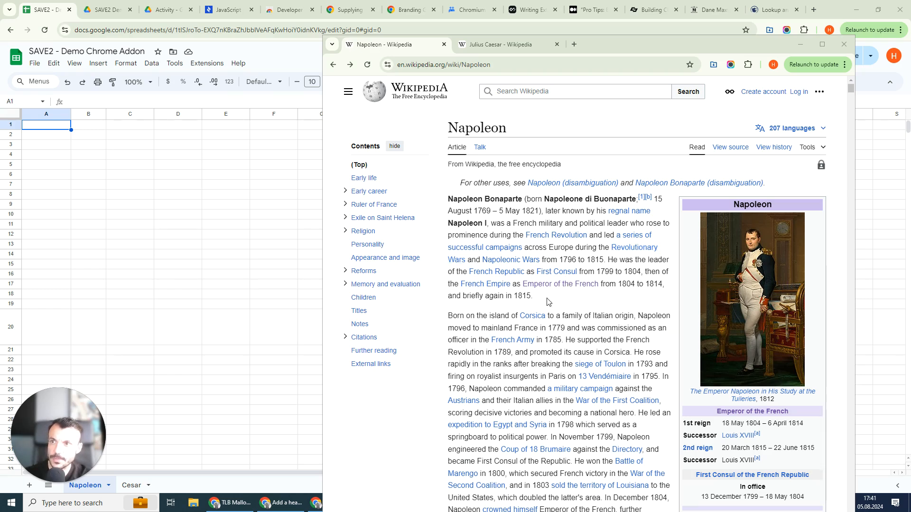
{"action": "left_click", "coordinate": [711, 68]}
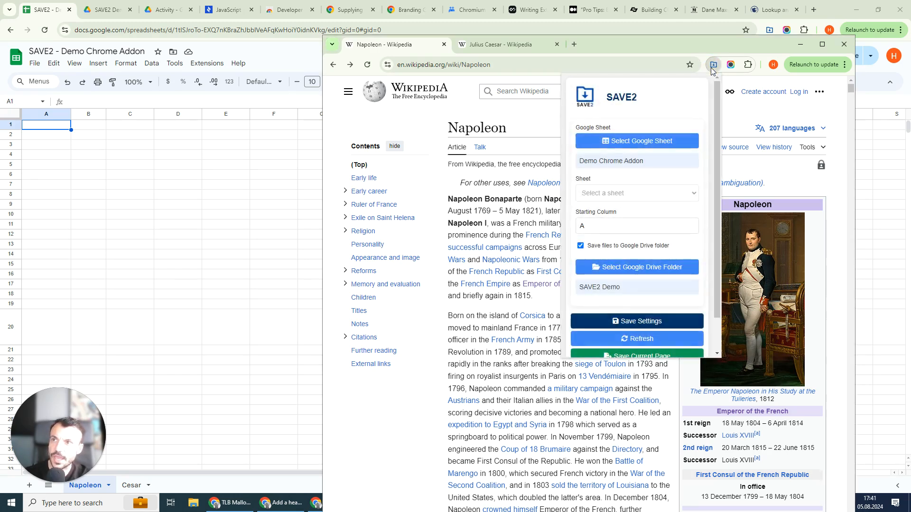
{"action": "left_click", "coordinate": [625, 147]}
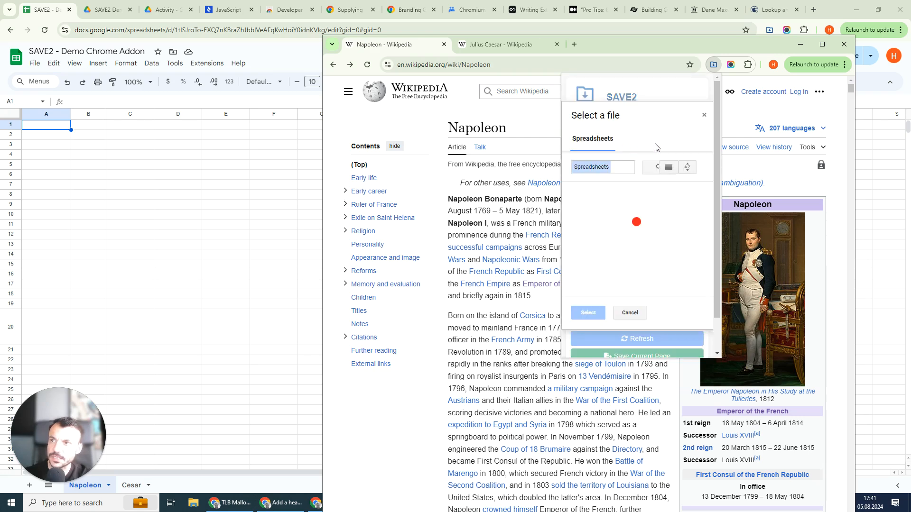
{"action": "left_click", "coordinate": [582, 226]}
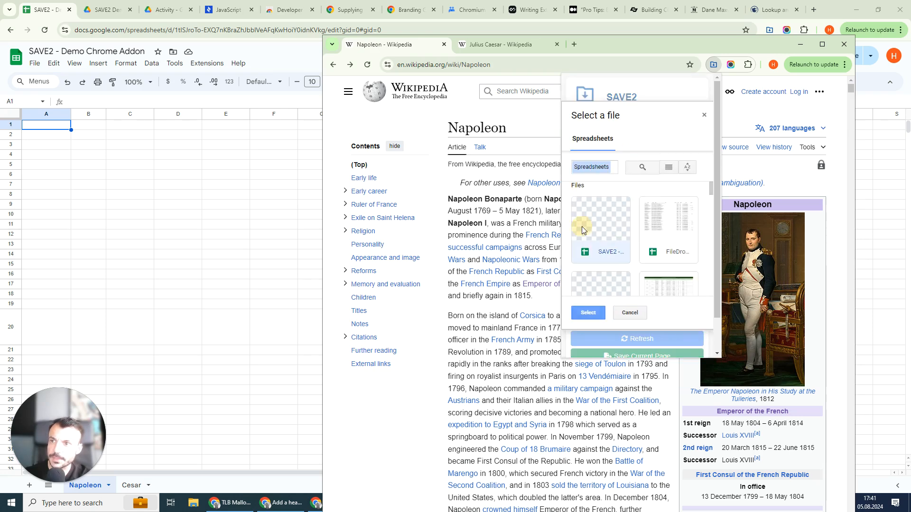
{"action": "left_click", "coordinate": [588, 319]}
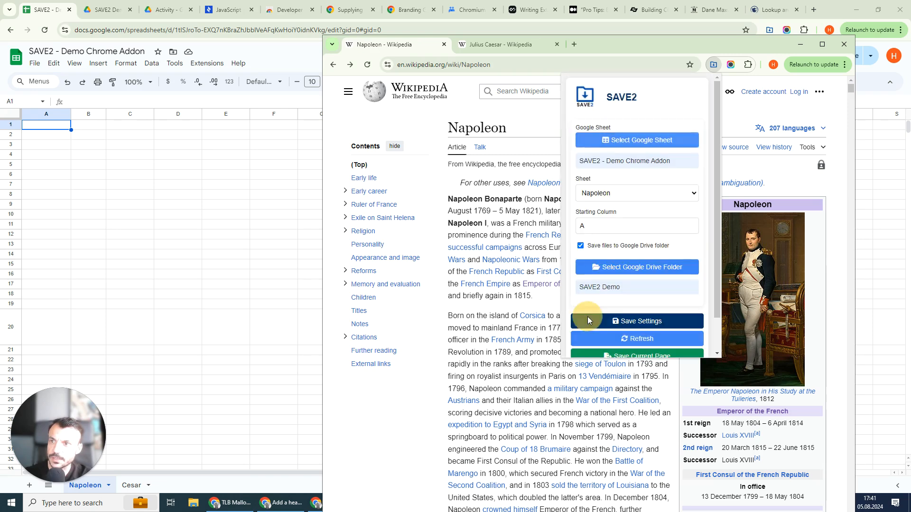
Step: Choose the Napoleon worksheet, keep saving files to the Google Drive folder enabled, and save the extension settings
{"action": "left_click", "coordinate": [618, 194]}
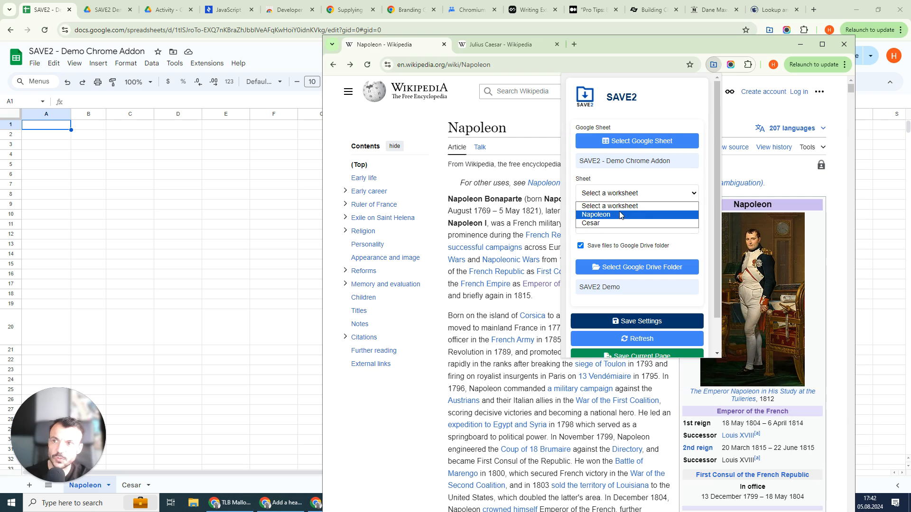
{"action": "left_click", "coordinate": [619, 214]}
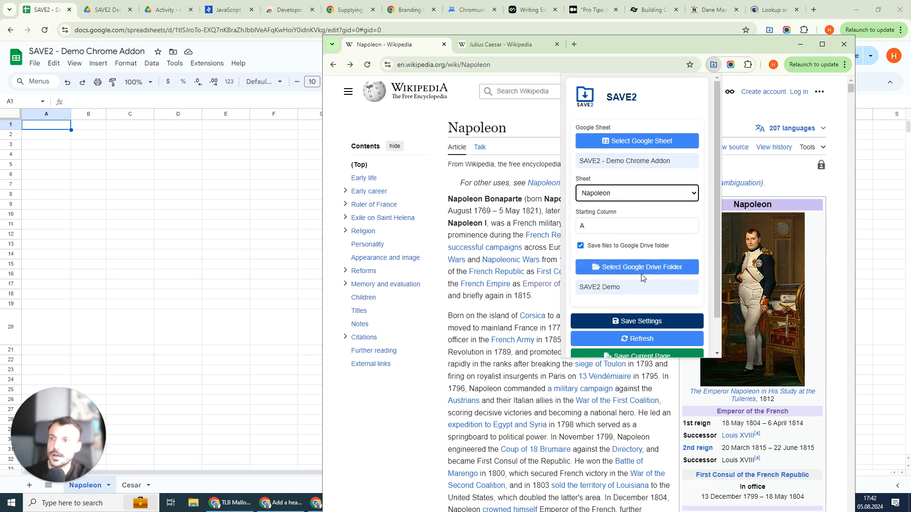
{"action": "scroll", "coordinate": [643, 268], "scroll_direction": "down", "scroll_amount": 1}
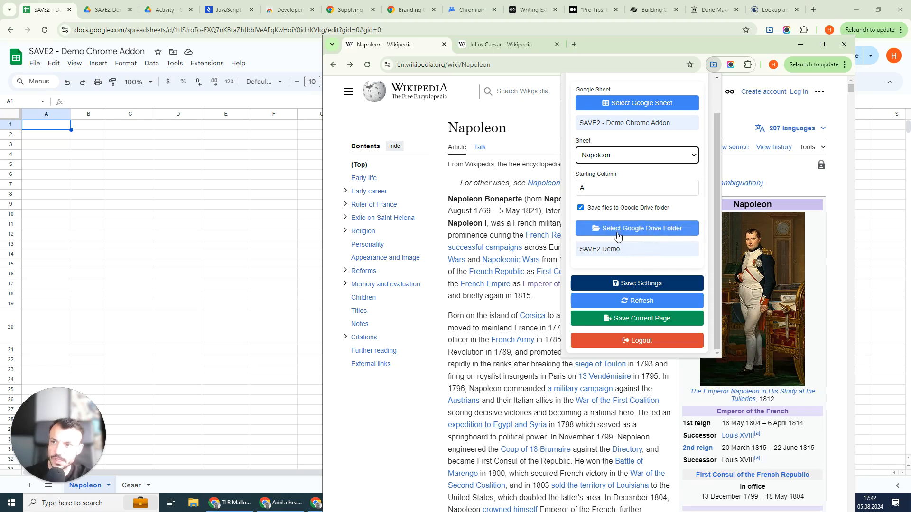
{"action": "left_click", "coordinate": [598, 212]}
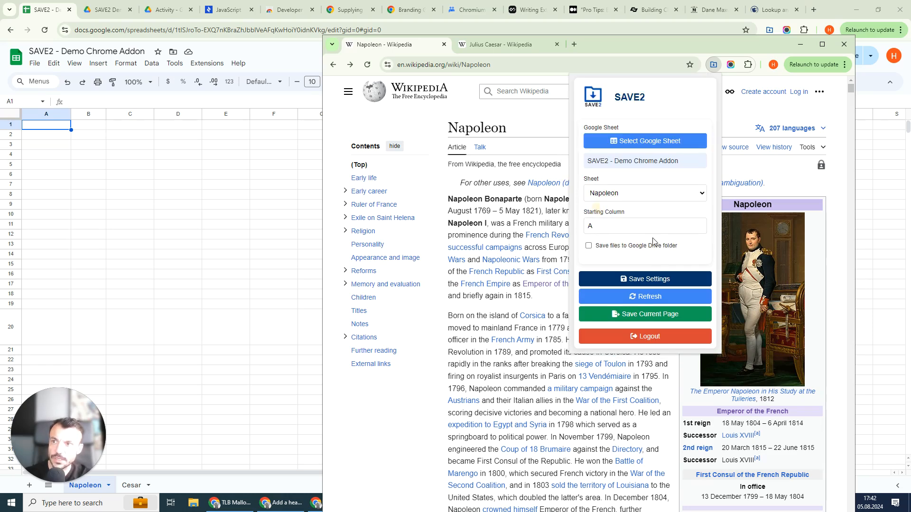
{"action": "left_click", "coordinate": [630, 248]}
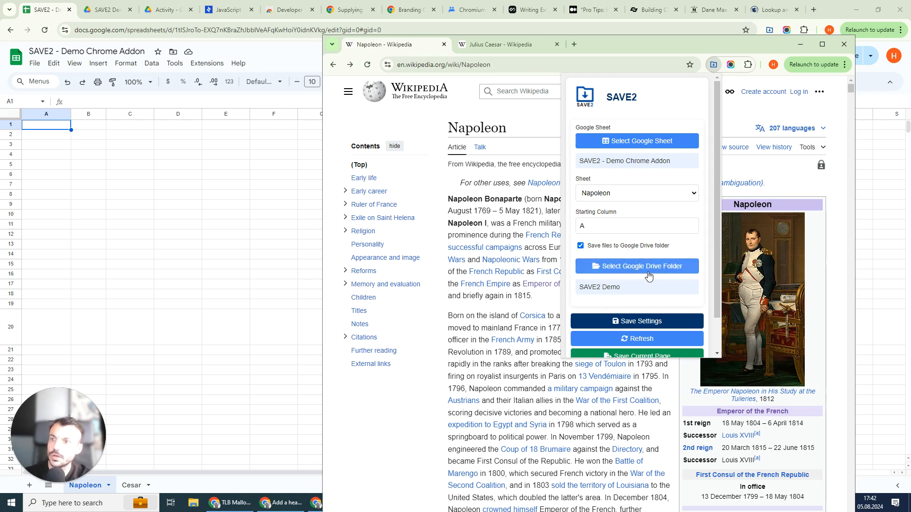
{"action": "scroll", "coordinate": [644, 243], "scroll_direction": "down", "scroll_amount": 1}
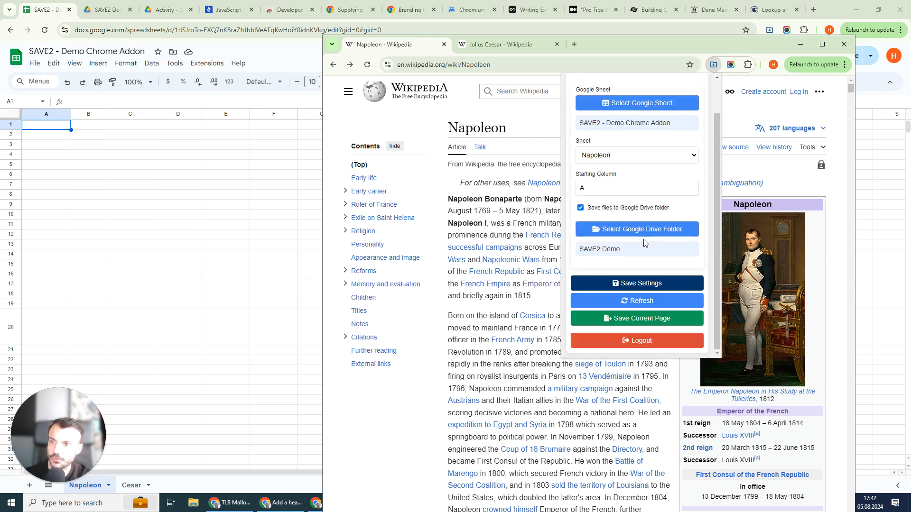
{"action": "left_click", "coordinate": [636, 283]}
{"action": "left_click", "coordinate": [749, 229]}
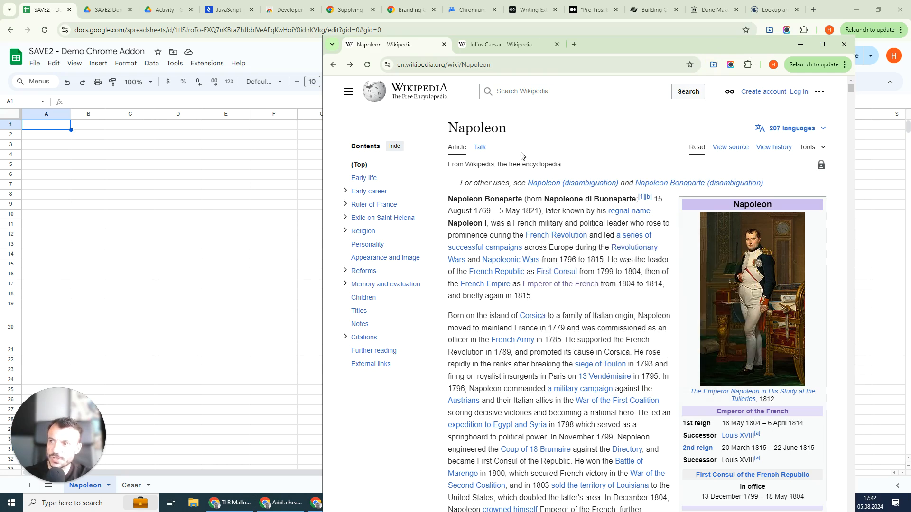
Step: Select the article's introductory paragraph and save it to Google Sheets with SAVE2
{"action": "left_click_drag", "start_coordinate": [545, 299], "coordinate": [446, 204]}
{"action": "right_click", "coordinate": [546, 264]}
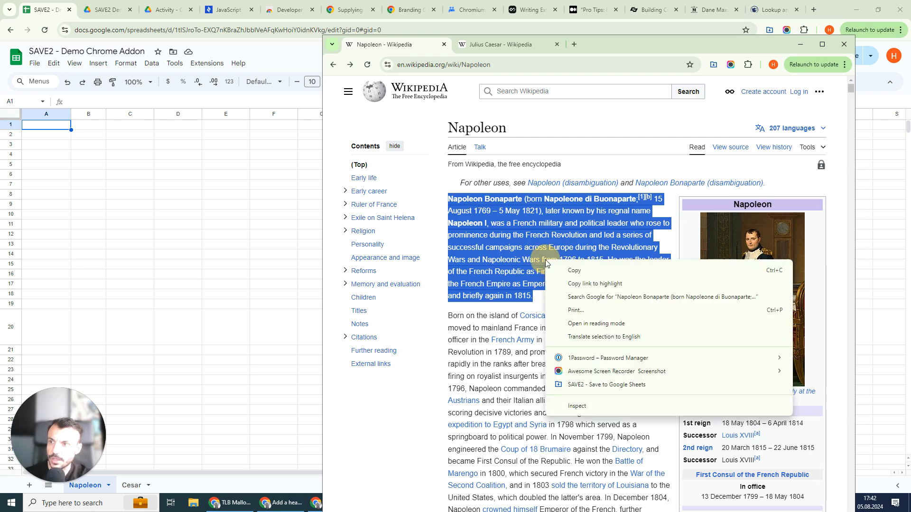
{"action": "left_click", "coordinate": [609, 390]}
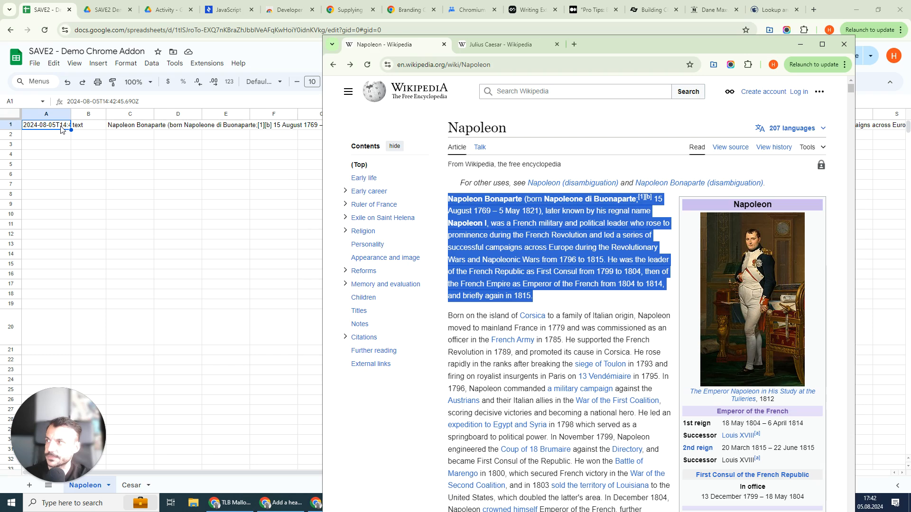
{"action": "left_click", "coordinate": [567, 313]}
Step: Save the "expedition to Egypt and Syria" link to Google Sheets with SAVE2
{"action": "scroll", "coordinate": [567, 313], "scroll_direction": "down", "scroll_amount": 1}
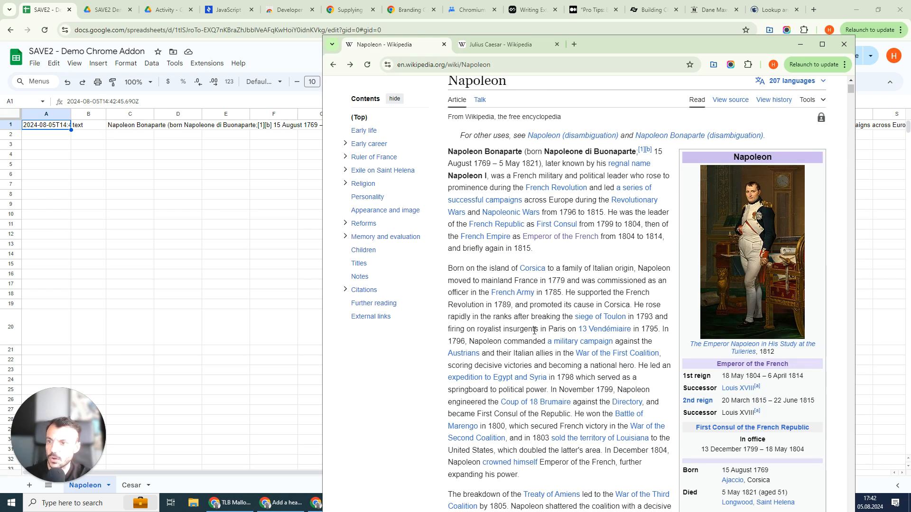
{"action": "right_click", "coordinate": [513, 381]}
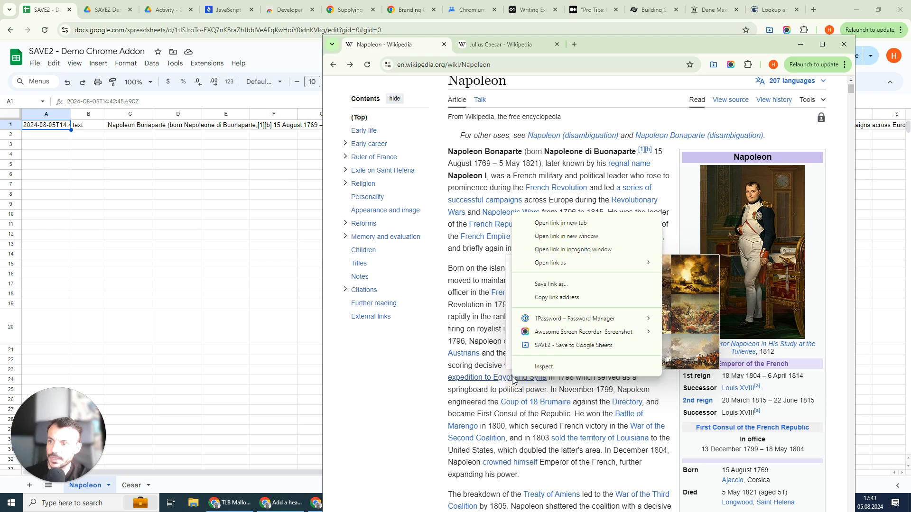
{"action": "left_click", "coordinate": [549, 351]}
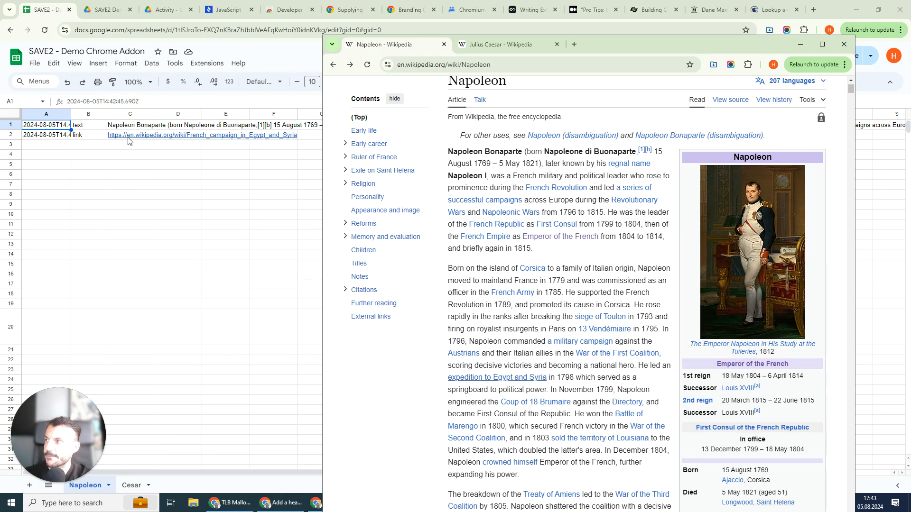
Step: Save the Napoleon portrait image from the infobox to Google Sheets with SAVE2
{"action": "mouse_move", "coordinate": [135, 140]}
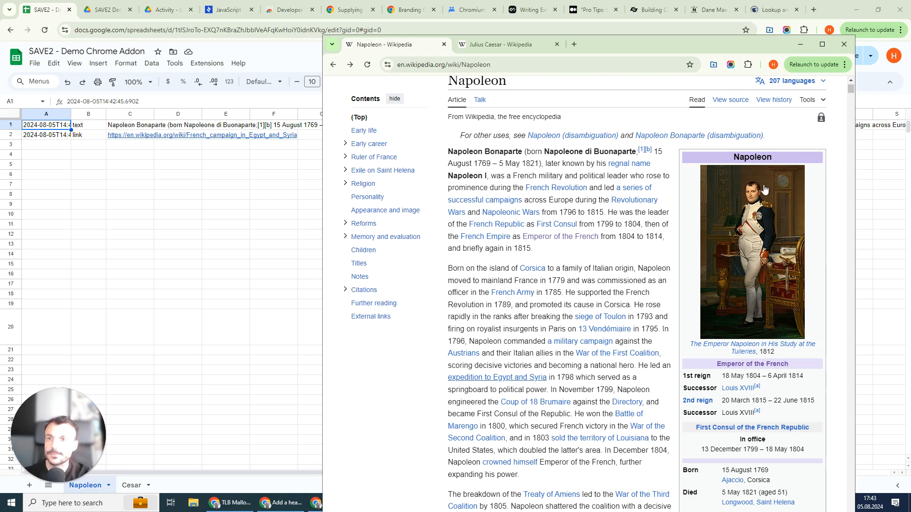
{"action": "right_click", "coordinate": [757, 213]}
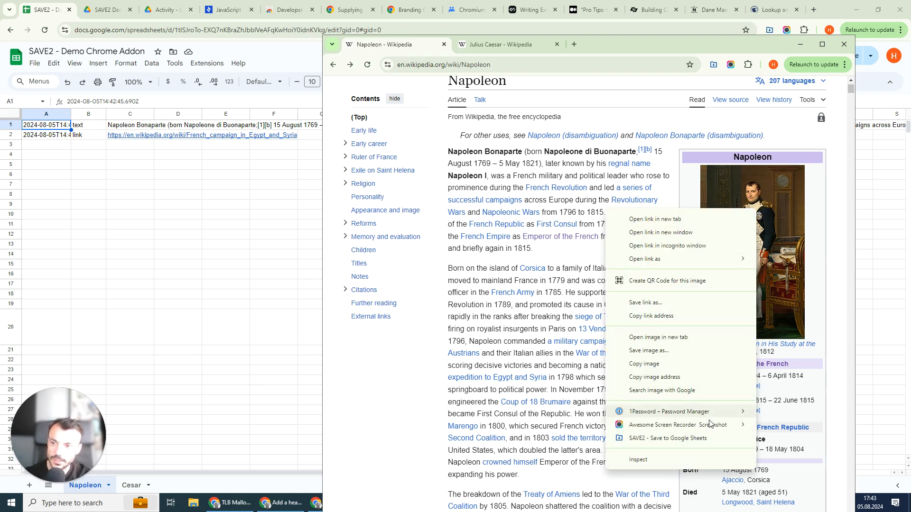
{"action": "left_click", "coordinate": [697, 446]}
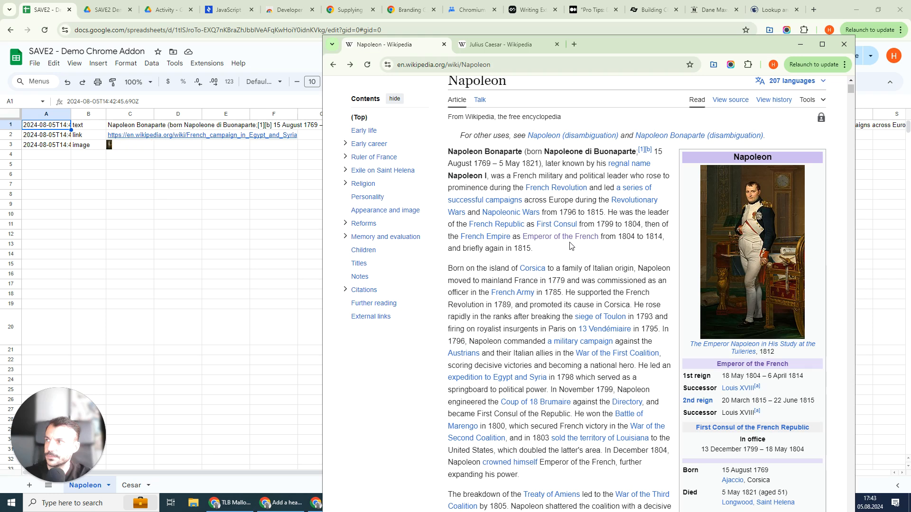
Step: Inspect the saved image formula in cell C3 and the image file in the SAVE2 Demo Drive folder
{"action": "left_click", "coordinate": [115, 147]}
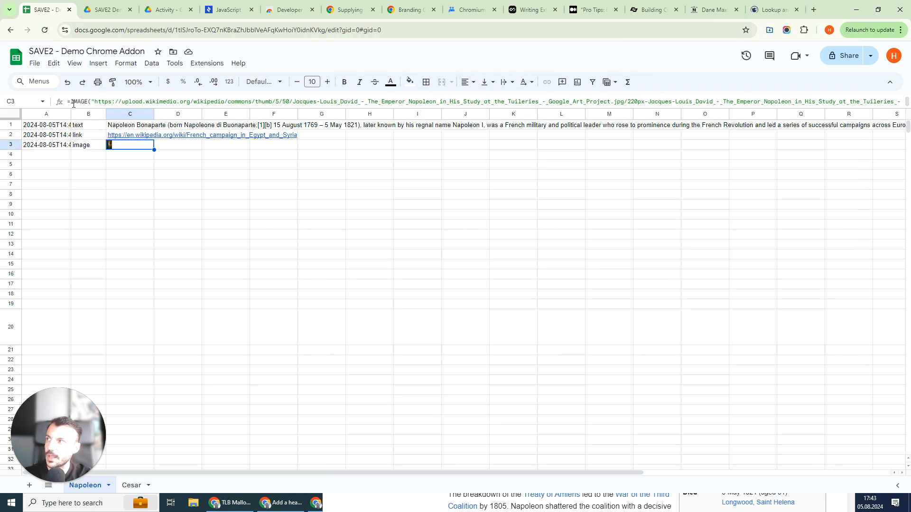
{"action": "left_click", "coordinate": [101, 9]}
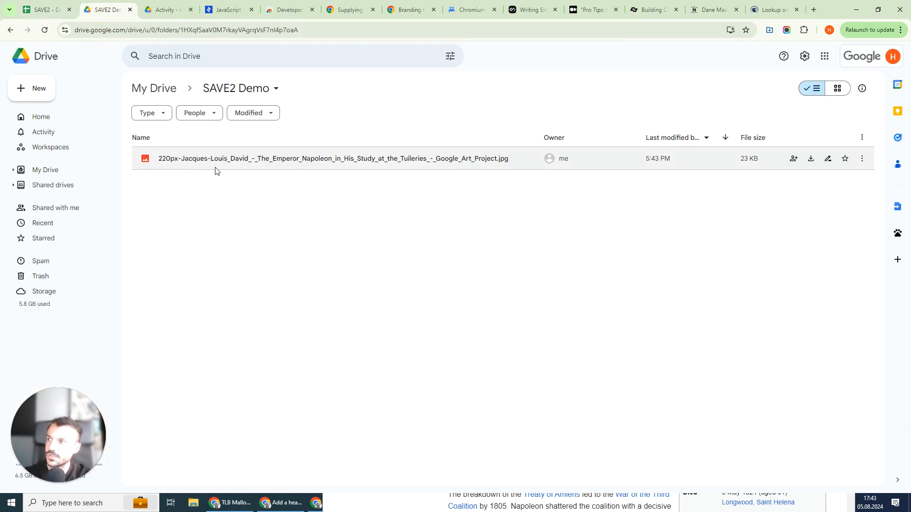
{"action": "left_click", "coordinate": [834, 89]}
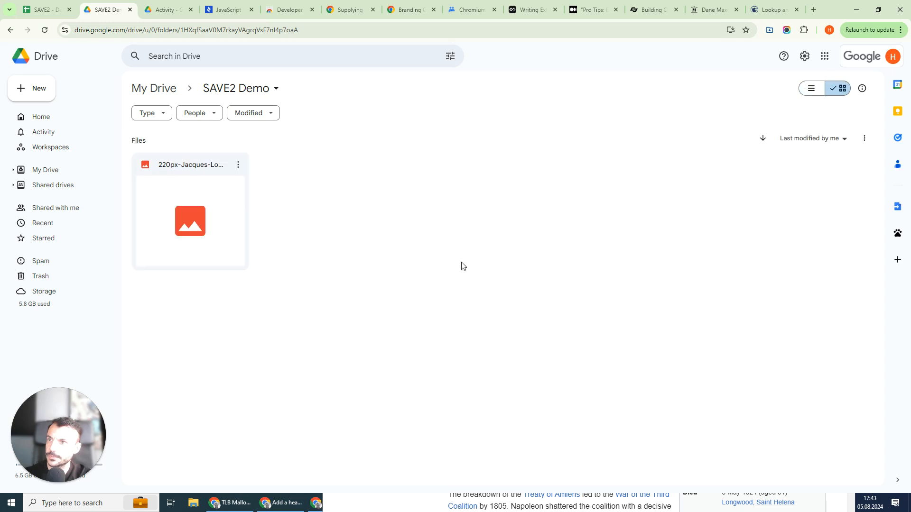
{"action": "left_click", "coordinate": [38, 9]}
{"action": "left_click", "coordinate": [133, 146]}
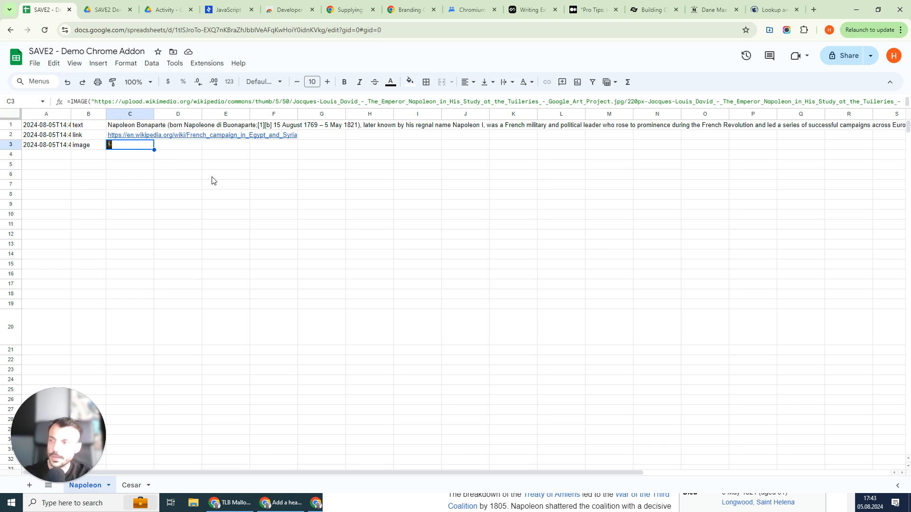
{"action": "left_click", "coordinate": [389, 498]}
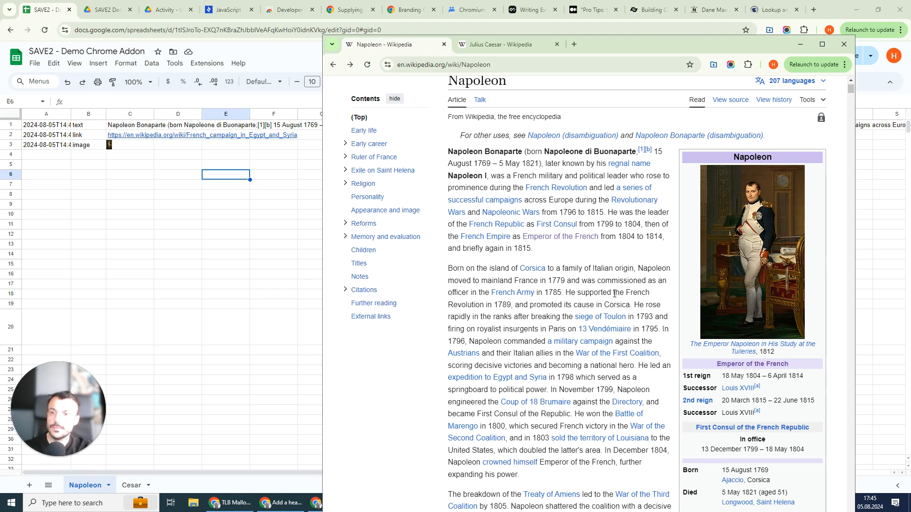
{"action": "scroll", "coordinate": [614, 294], "scroll_direction": "down", "scroll_amount": 8}
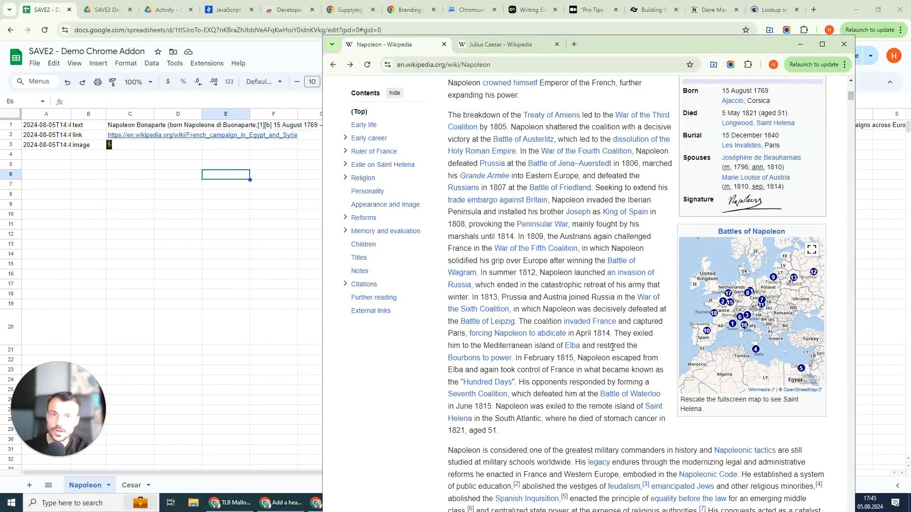
{"action": "scroll", "coordinate": [613, 347], "scroll_direction": "up", "scroll_amount": 9}
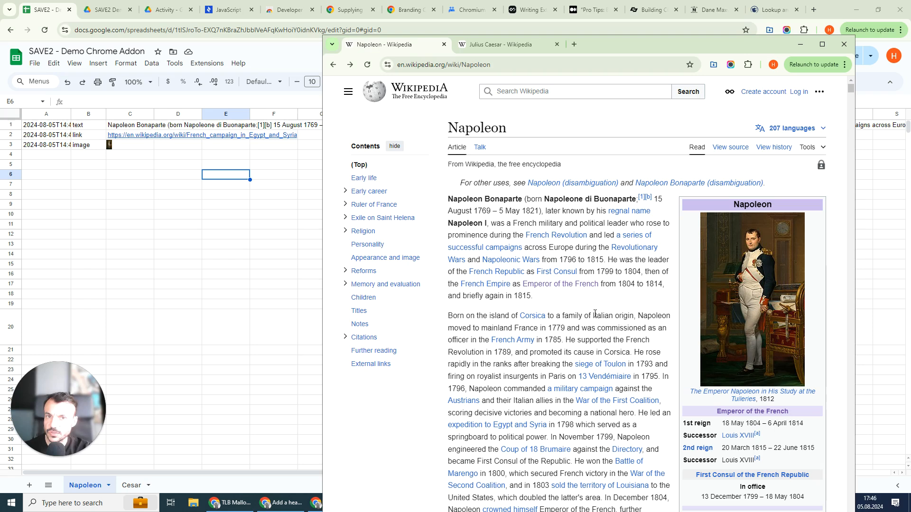
{"action": "left_click", "coordinate": [570, 43]}
{"action": "left_click", "coordinate": [670, 44]}
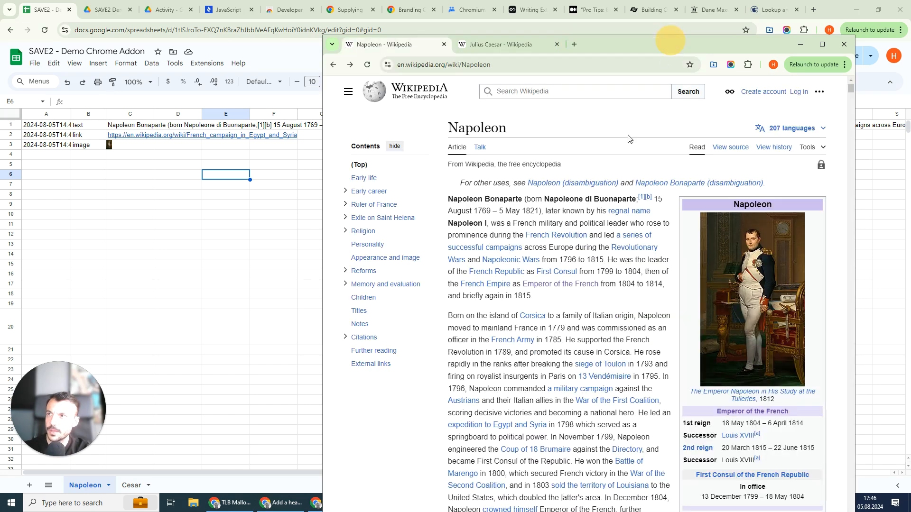